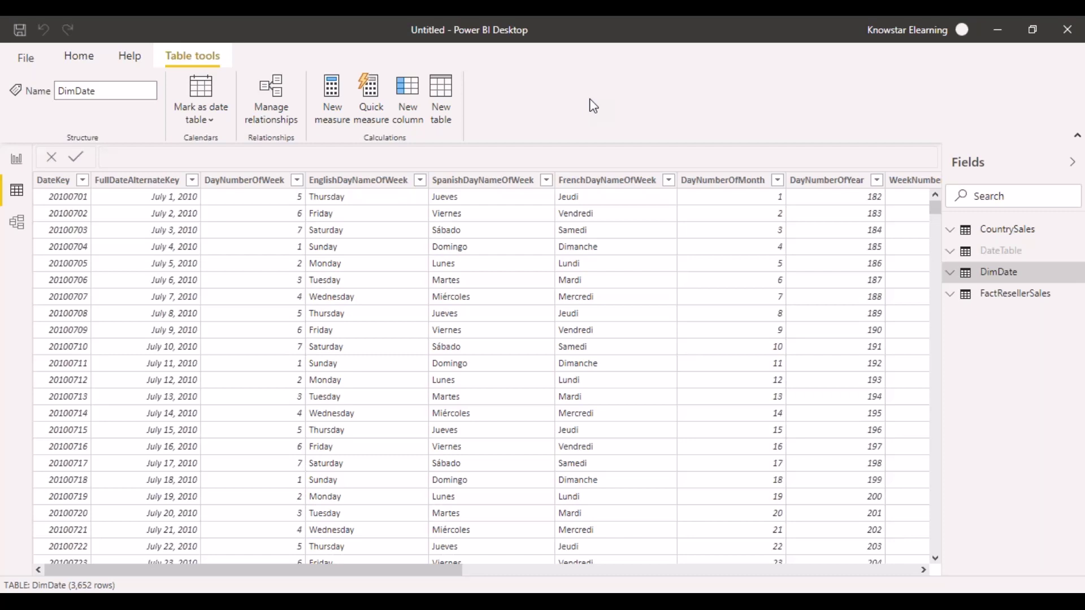
Step: Add a new table named Date with formula CALENDAR(DATE(2018, 01, 01), DATE(2020, 12, 31))
{"action": "left_click", "coordinate": [442, 106]}
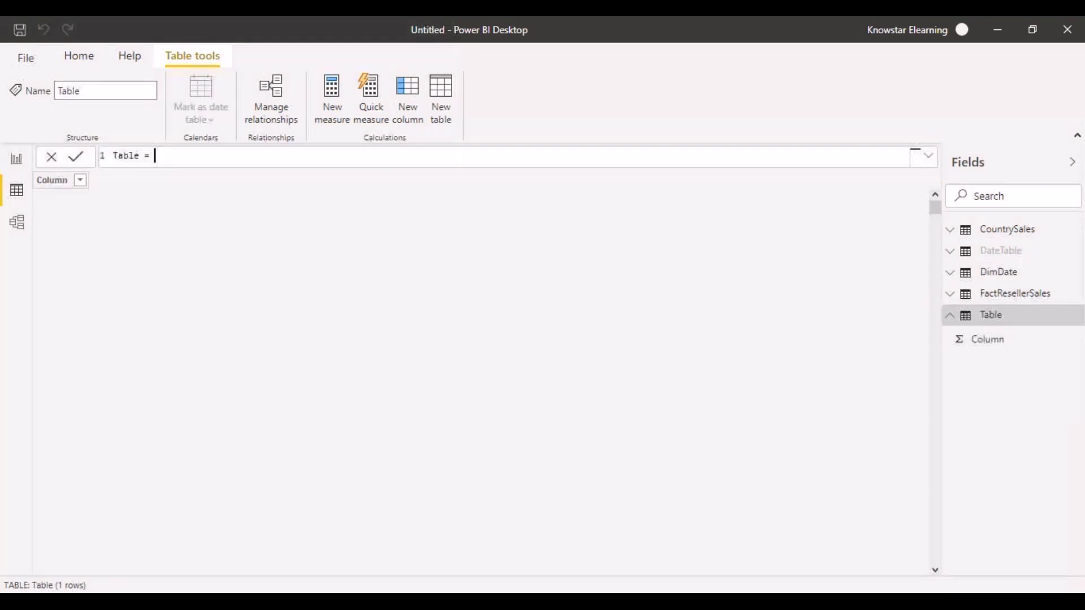
{"action": "left_click_drag", "start_coordinate": [140, 155], "coordinate": [116, 155]}
{"action": "type", "text": "Date = "}
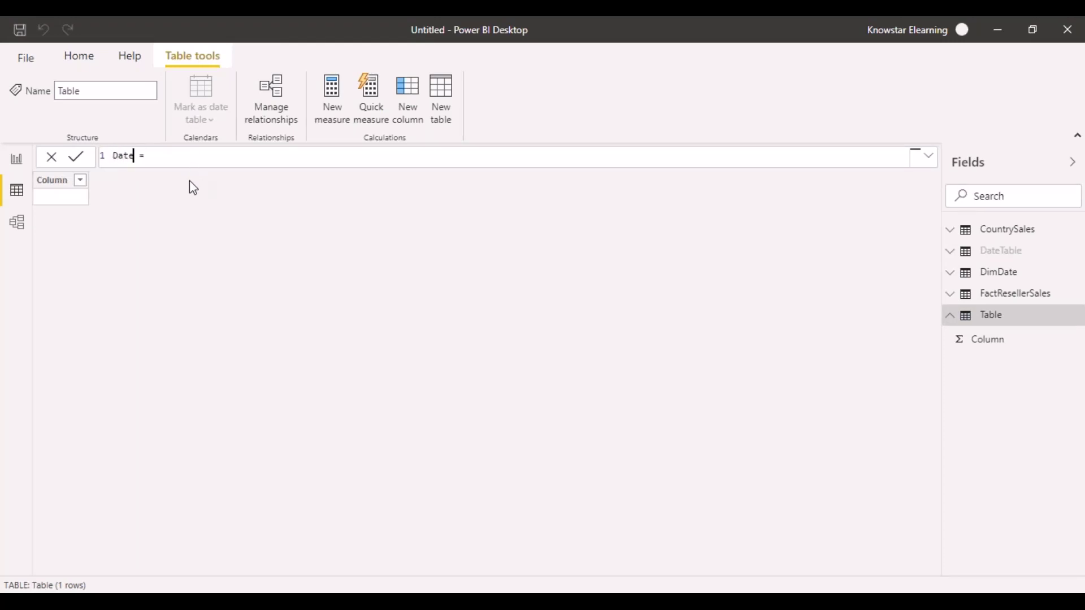
{"action": "type", "text": "CALEND"}
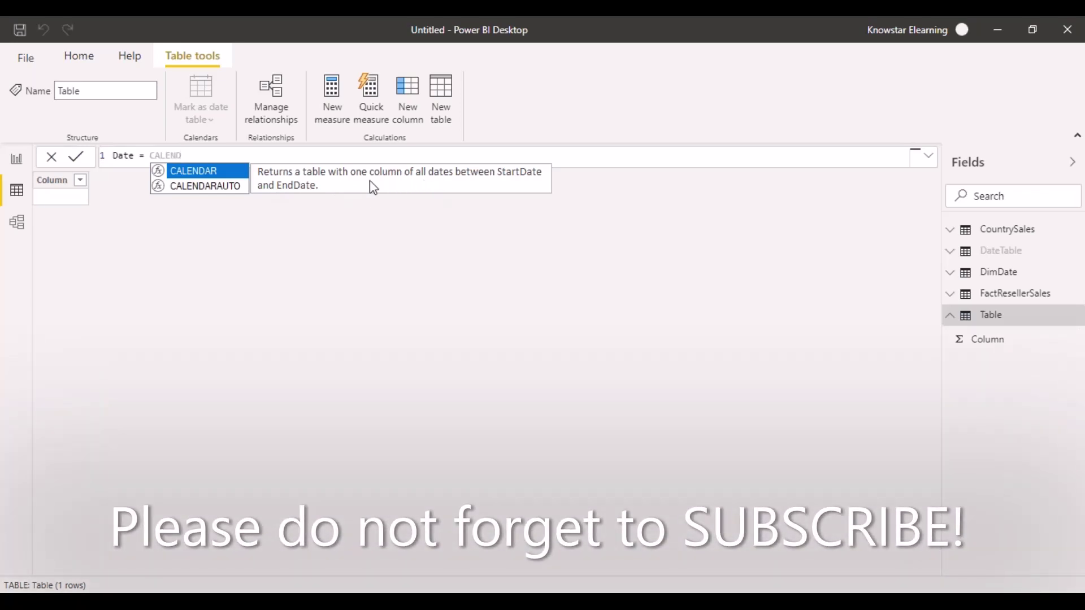
{"action": "left_click", "coordinate": [212, 174]}
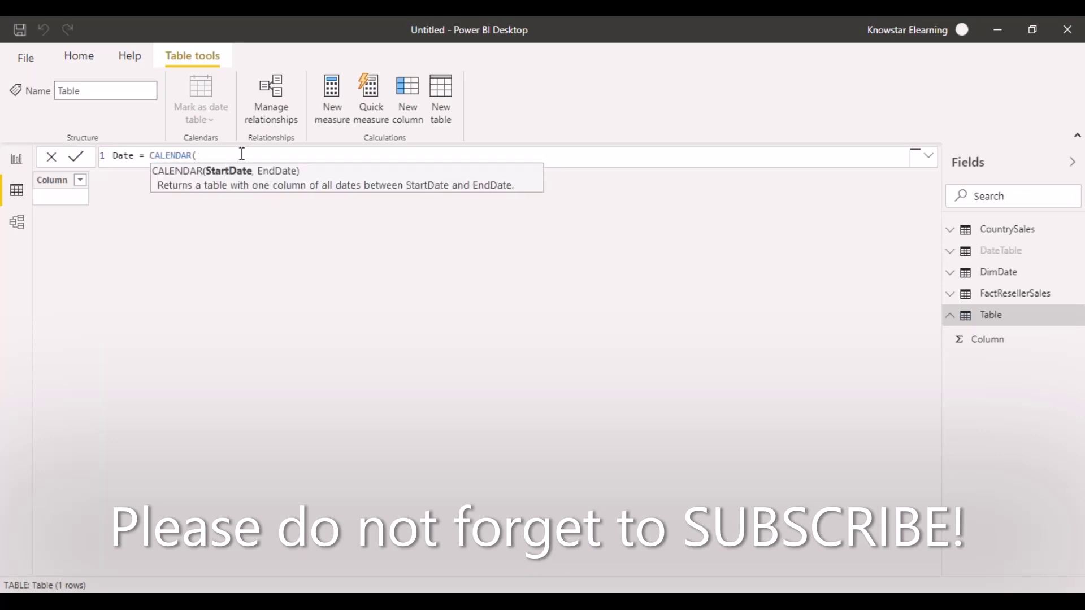
{"action": "type", "text": "DATE("}
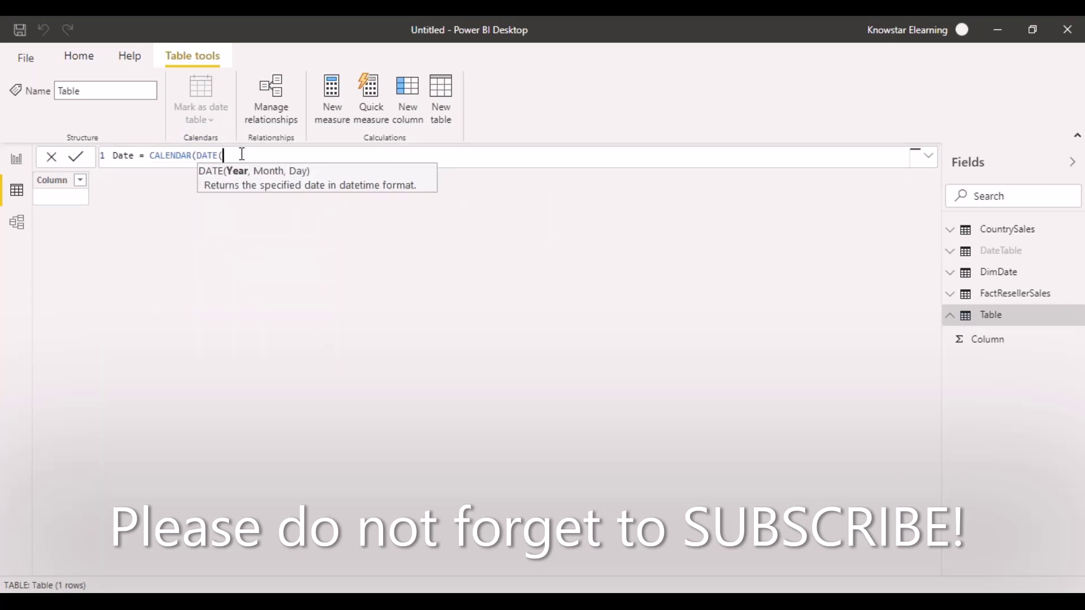
{"action": "type", "text": "2018, 01"}
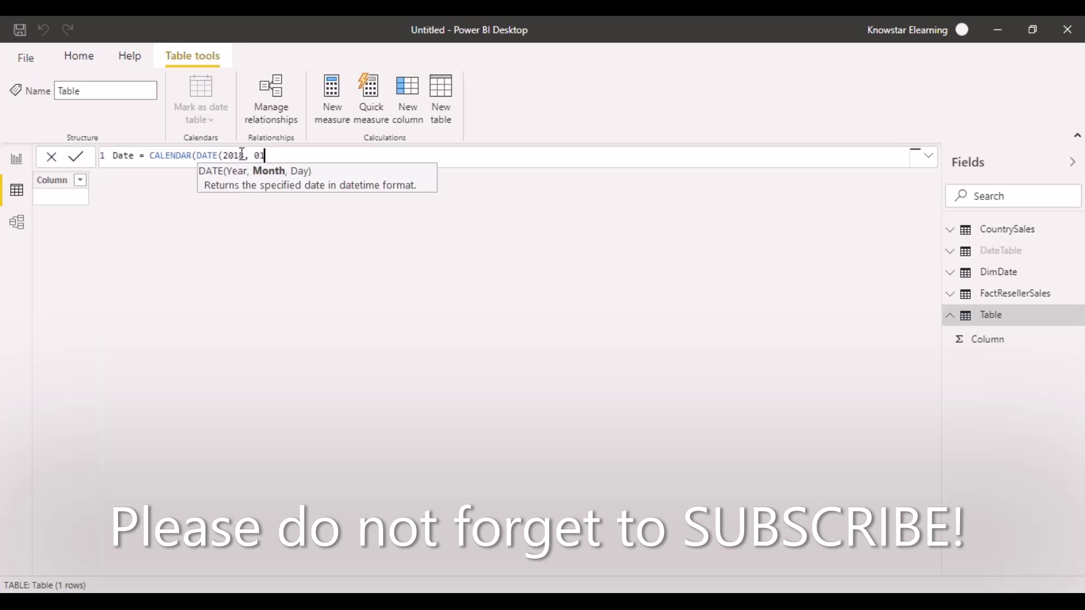
{"action": "type", "text": ", 01), DATE"}
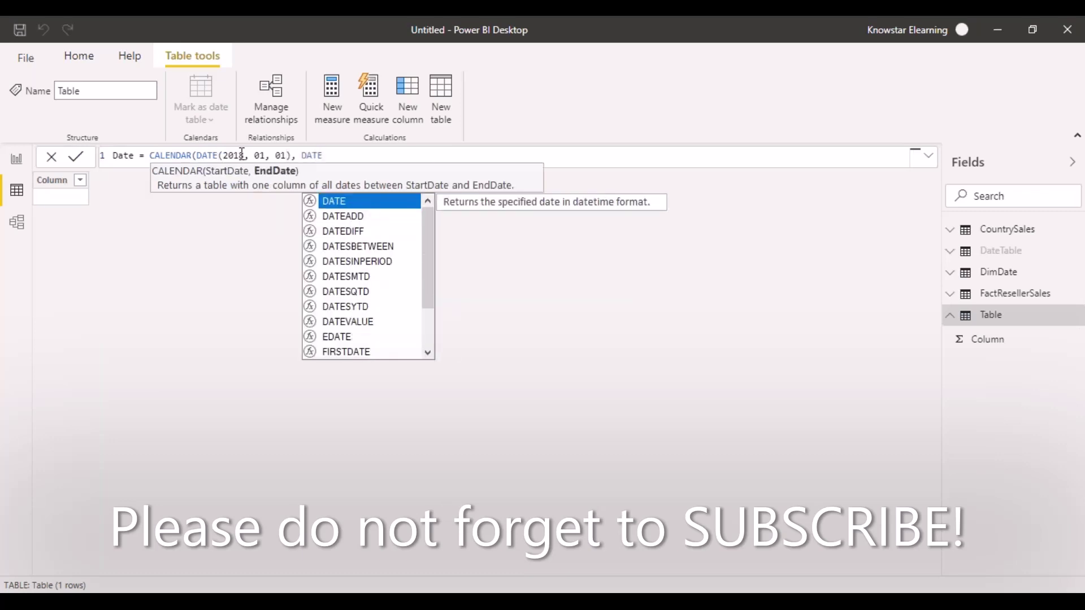
{"action": "type", "text": "("}
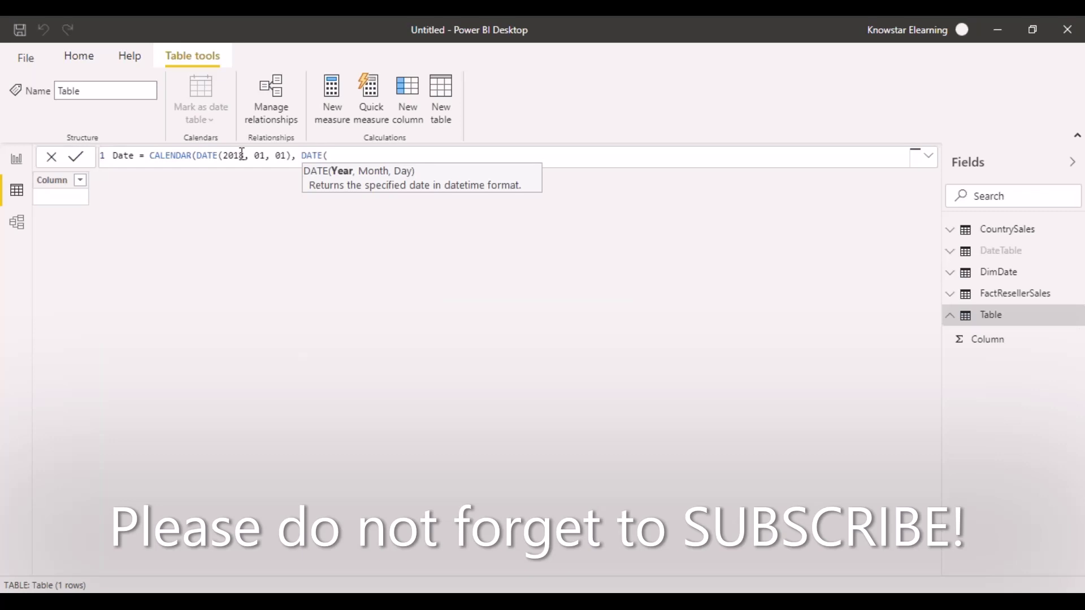
{"action": "type", "text": "2020, 1"}
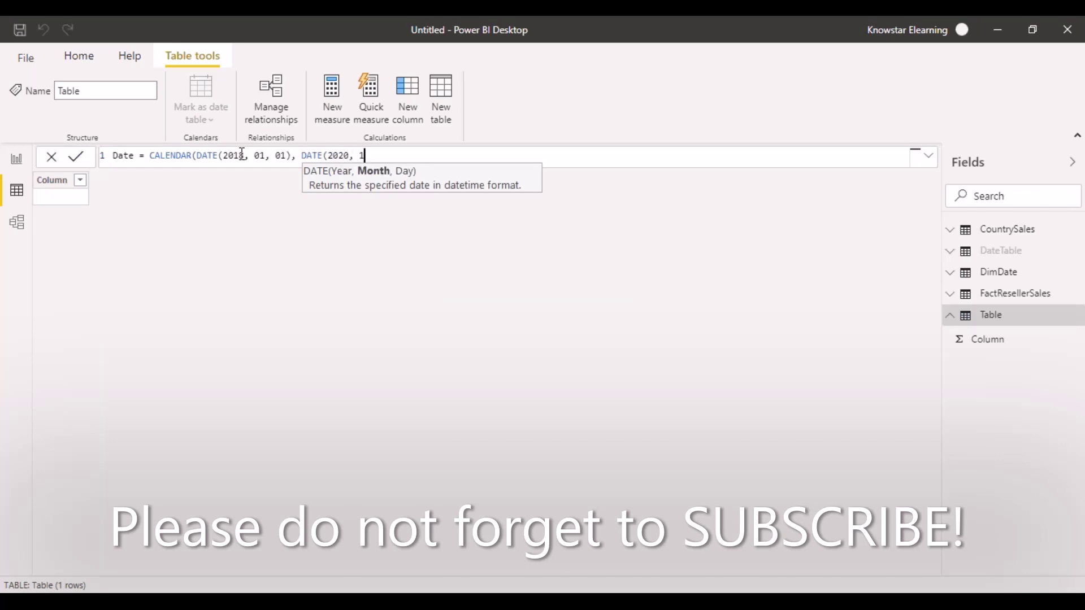
{"action": "type", "text": "2, 31))"}
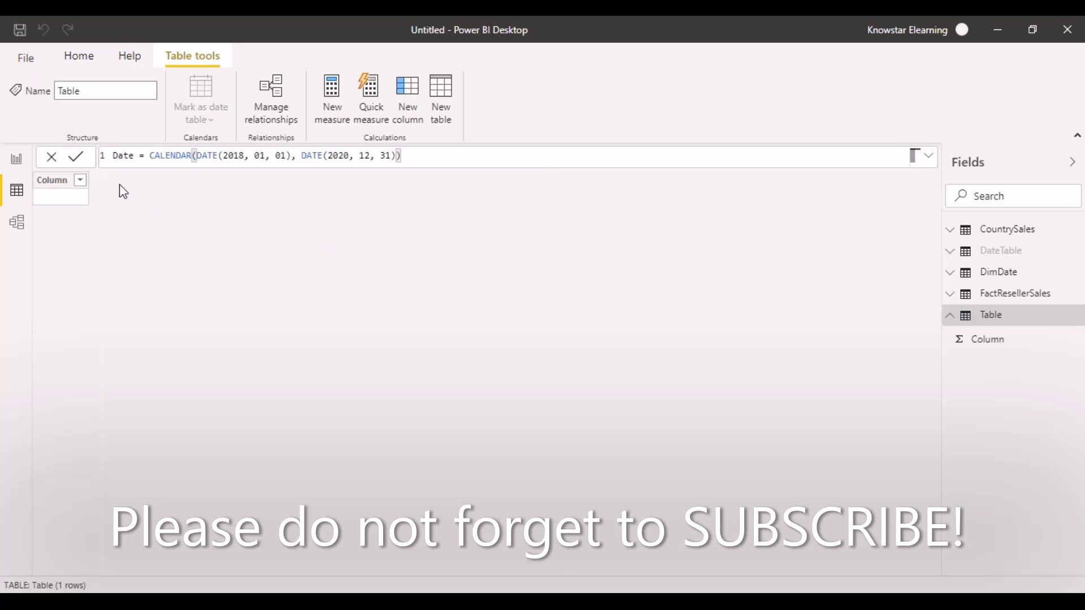
Step: Commit the CALENDAR formula to generate daily rows from 2018-01-01 to 2020-12-31
{"action": "left_click", "coordinate": [77, 159]}
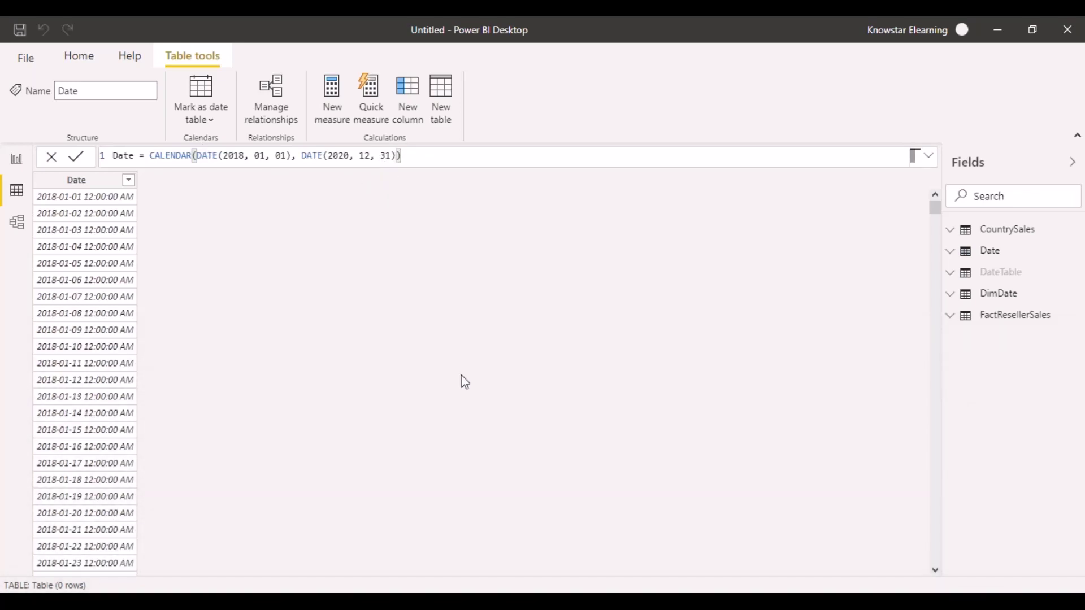
Step: Replace the fixed end date with MAXX(FactResellerSales, FactResellerSales[OrderDate])
{"action": "key", "text": "BackSpace"}
{"action": "key", "text": "BackSpace"}
{"action": "key", "text": "BackSpace"}
{"action": "key", "text": "BackSpace"}
{"action": "key", "text": "BackSpace"}
{"action": "key", "text": "BackSpace"}
{"action": "key", "text": "BackSpace"}
{"action": "key", "text": "BackSpace"}
{"action": "key", "text": "BackSpace"}
{"action": "key", "text": "BackSpace"}
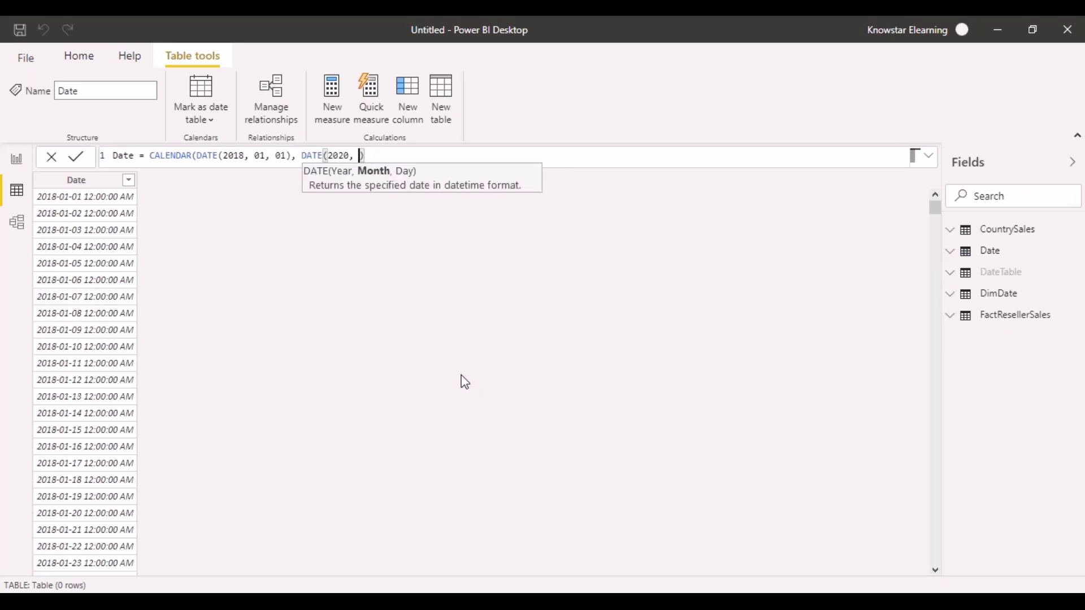
{"action": "key", "text": "BackSpace"}
{"action": "key", "text": "BackSpace"}
{"action": "key", "text": "BackSpace"}
{"action": "key", "text": "BackSpace"}
{"action": "key", "text": "BackSpace"}
{"action": "key", "text": "BackSpace"}
{"action": "key", "text": "BackSpace"}
{"action": "key", "text": "BackSpace"}
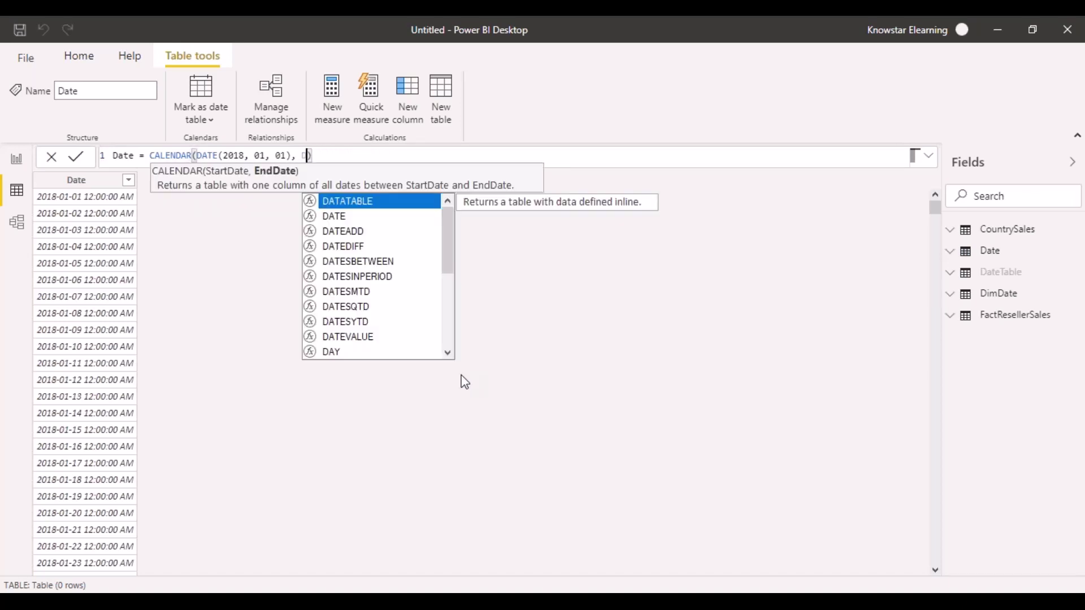
{"action": "type", "text": "MAX"}
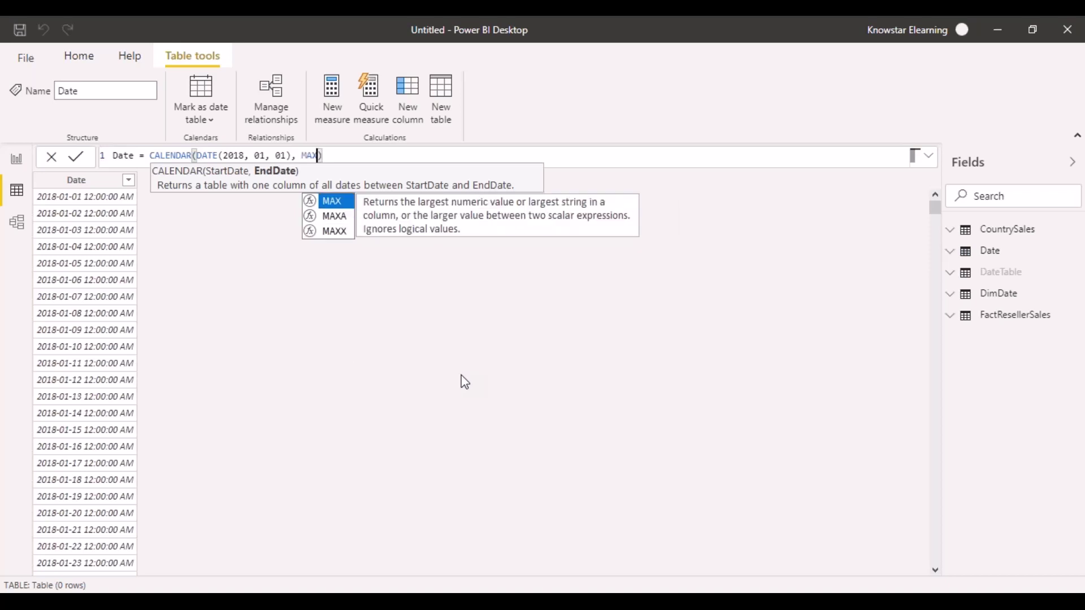
{"action": "key", "text": "Down"}
{"action": "key", "text": "Down"}
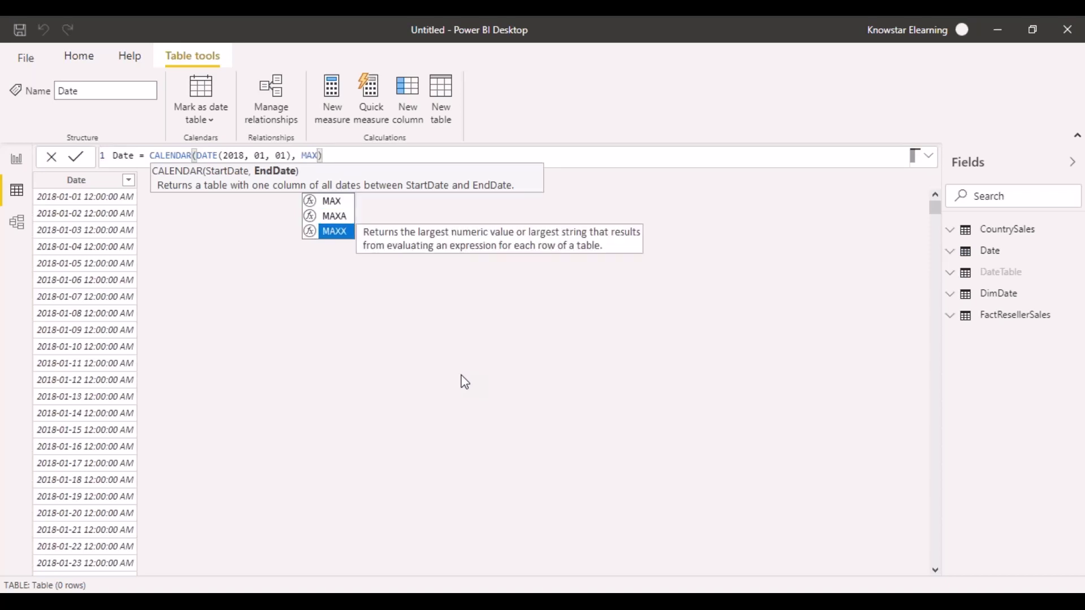
{"action": "key", "text": "Tab"}
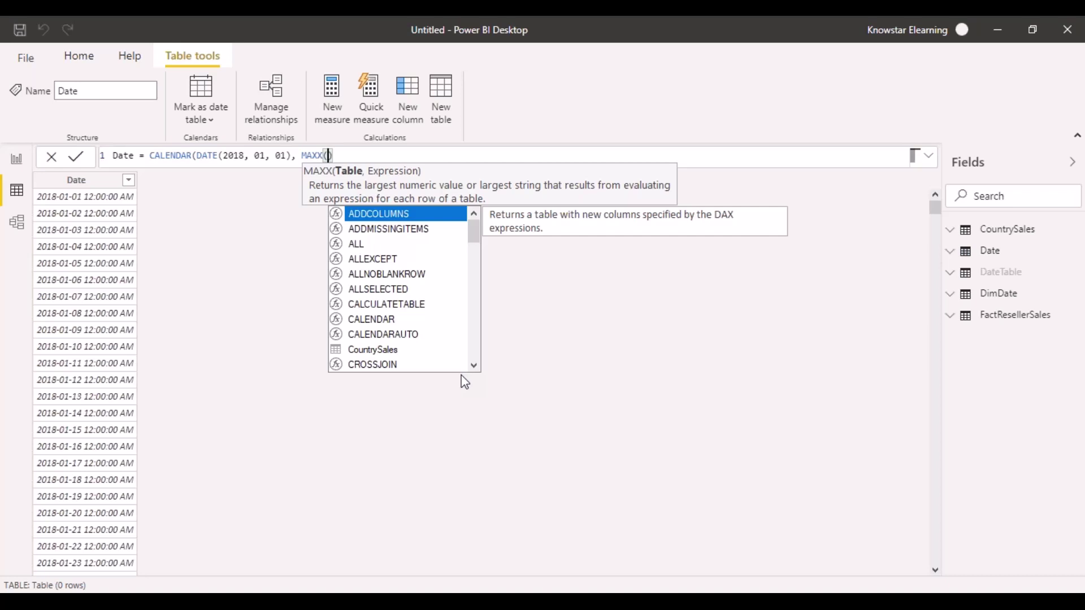
{"action": "type", "text": "FACT"}
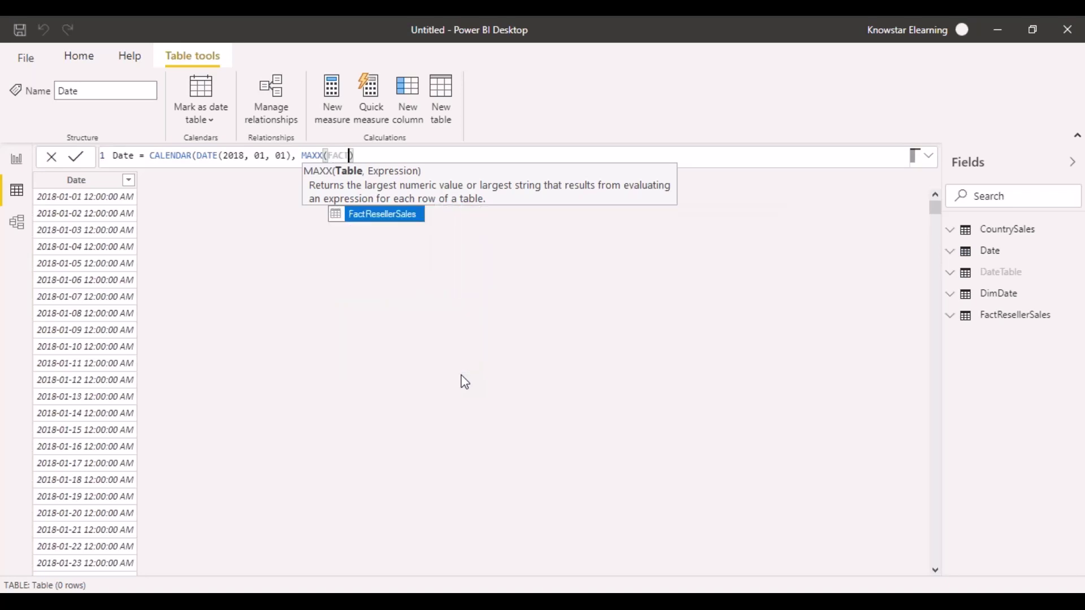
{"action": "key", "text": "Tab"}
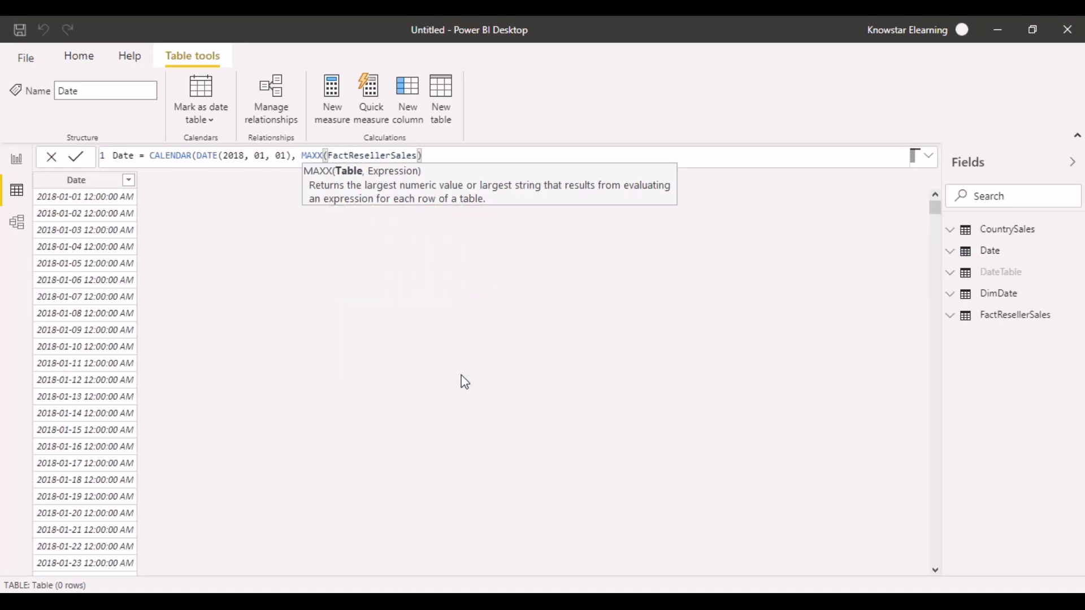
{"action": "type", "text": ","}
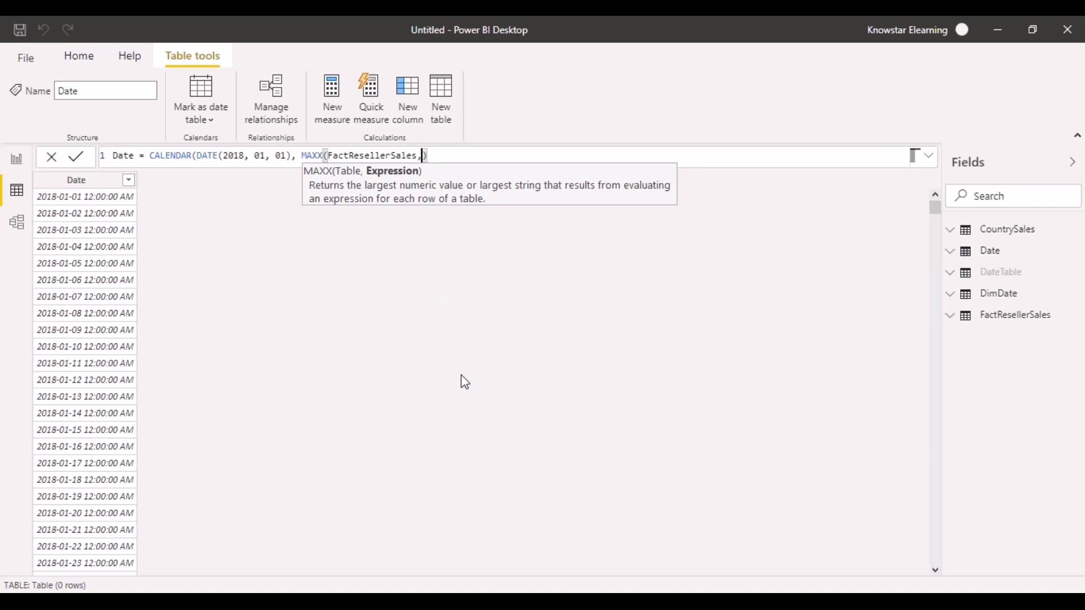
{"action": "type", "text": "order"}
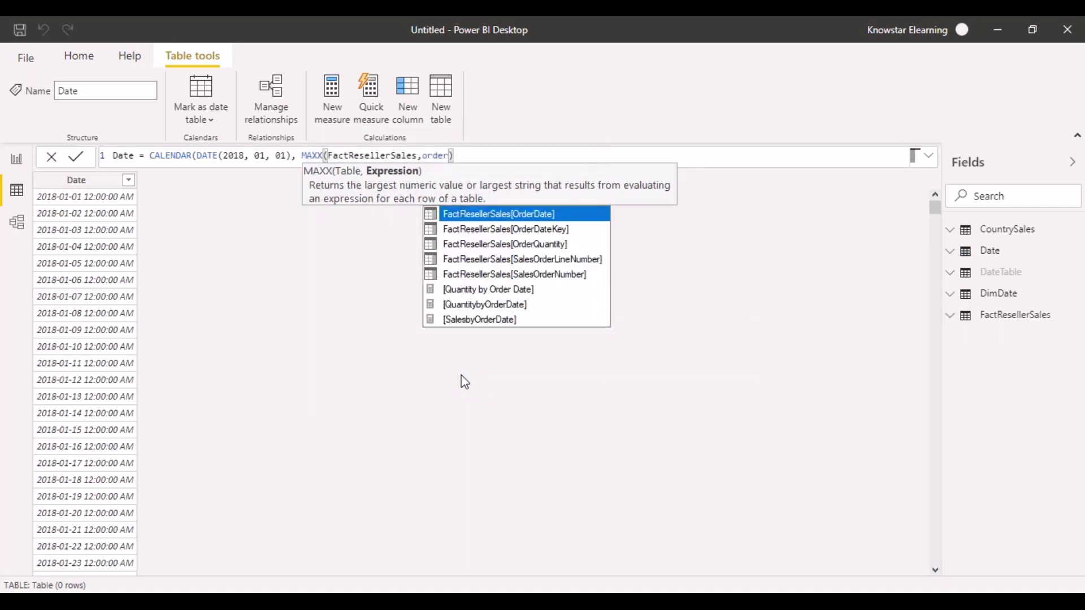
{"action": "key", "text": "Tab"}
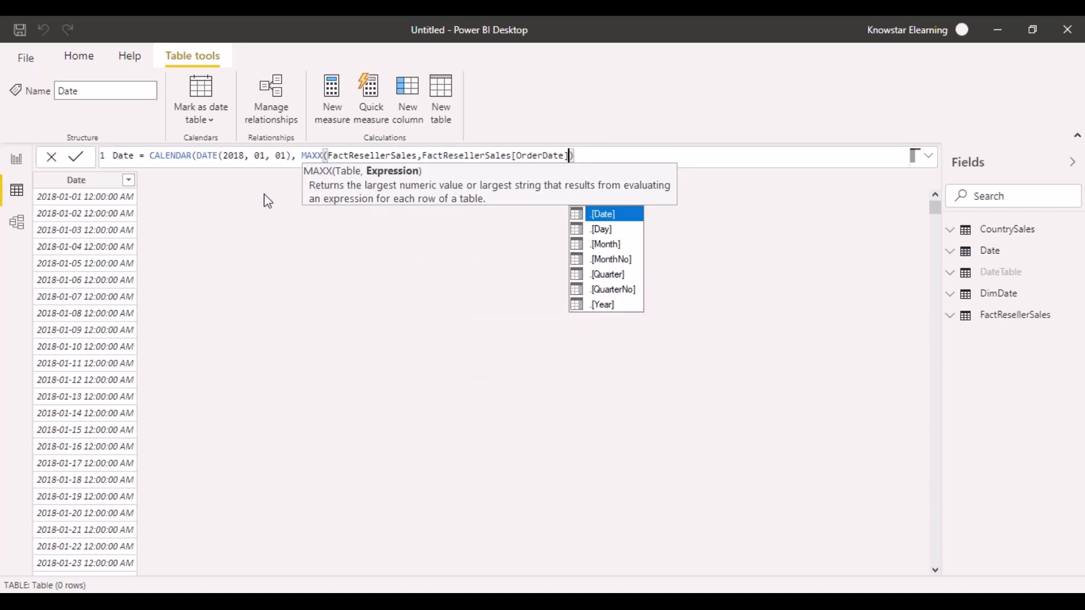
Step: Change the start year from 2018 to 2010 and commit the revised formula
{"action": "left_click", "coordinate": [247, 157]}
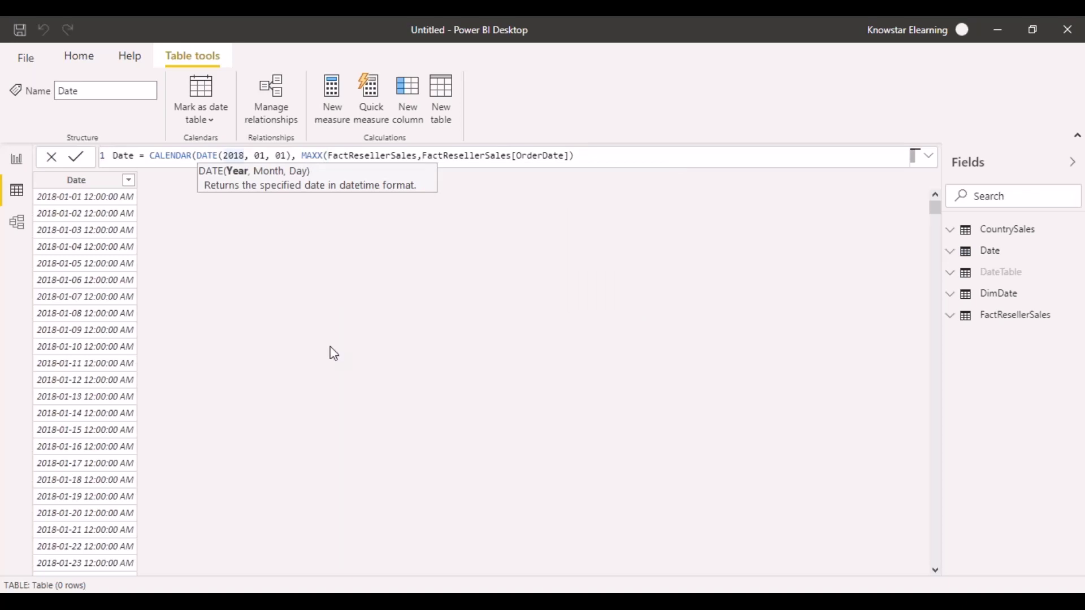
{"action": "key", "text": "BackSpace"}
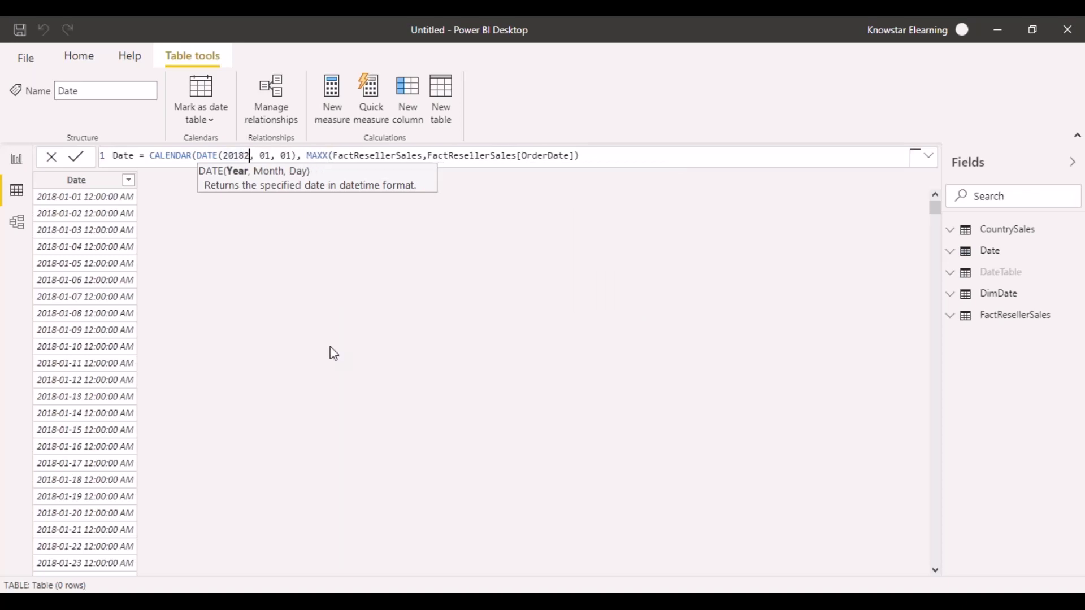
{"action": "type", "text": "0"}
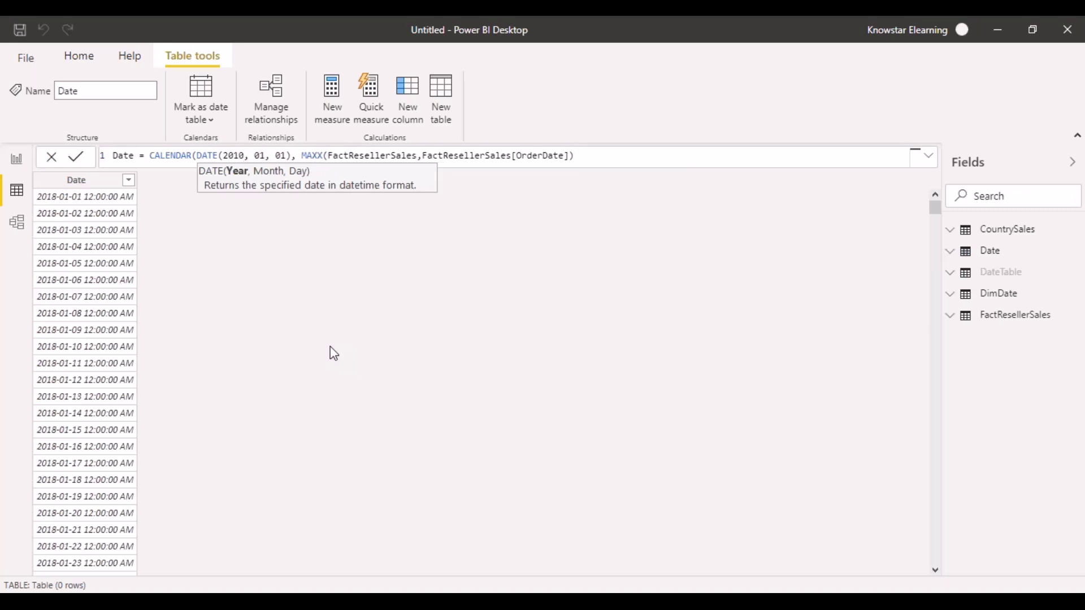
{"action": "left_click", "coordinate": [76, 157]}
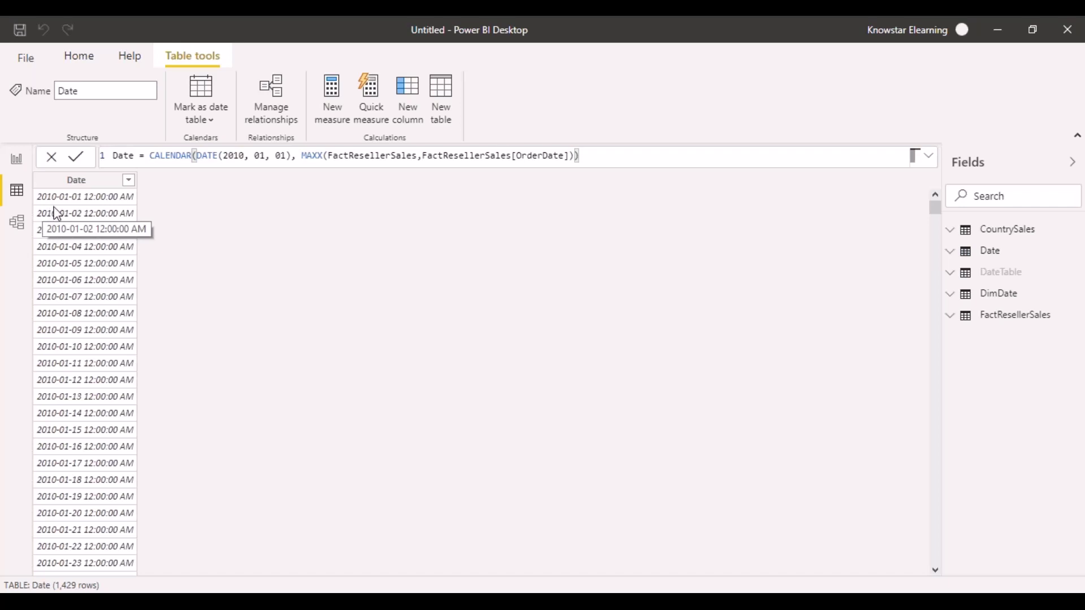
Step: Sort the Date column descending, revealing the last day 2013-11-29
{"action": "left_click", "coordinate": [132, 182]}
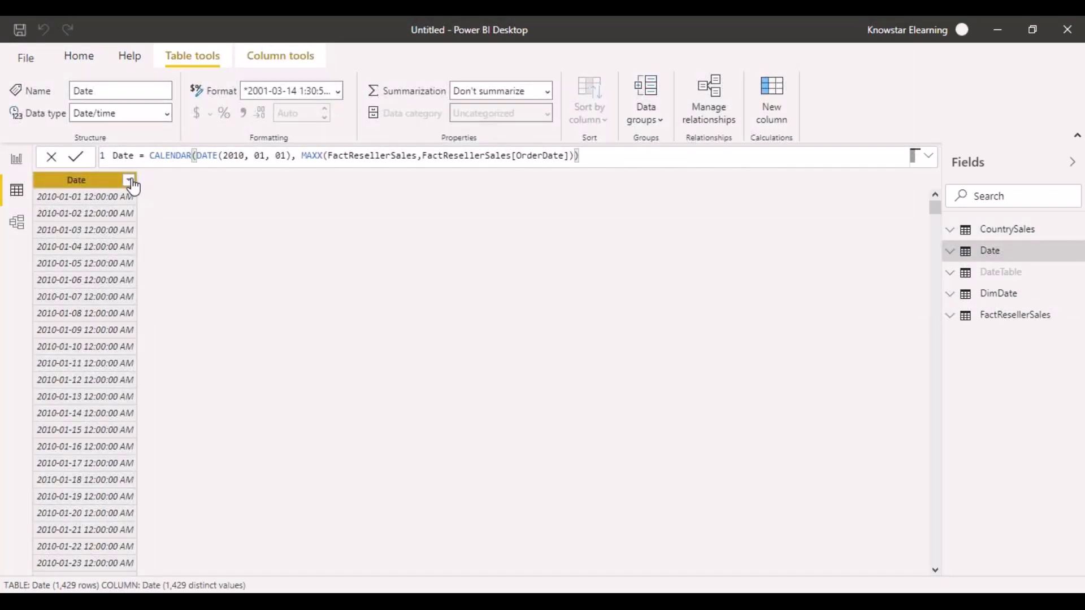
{"action": "left_click", "coordinate": [130, 181]}
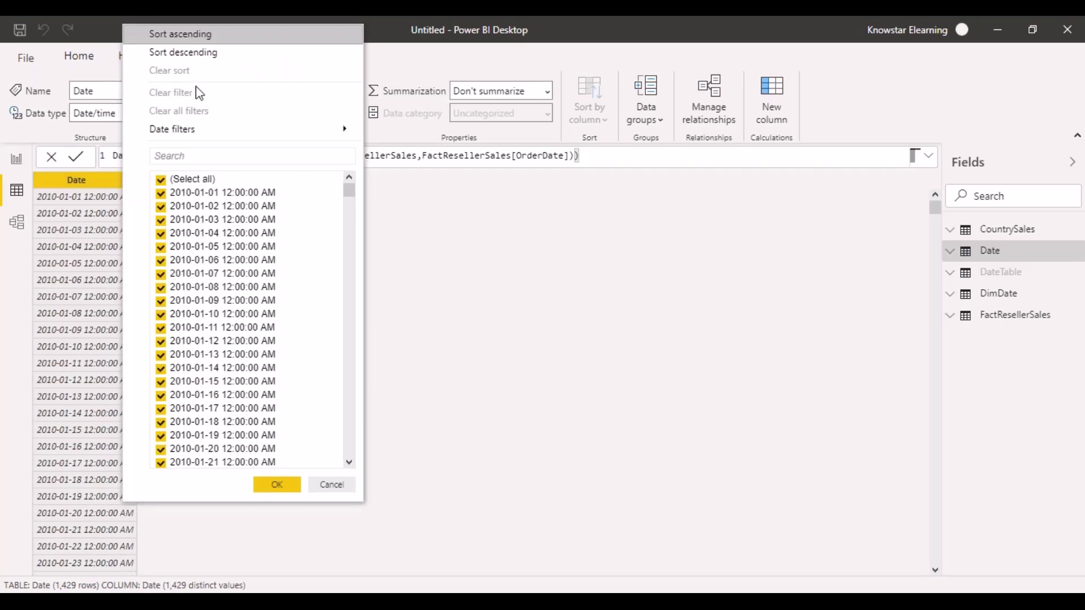
{"action": "left_click", "coordinate": [169, 54]}
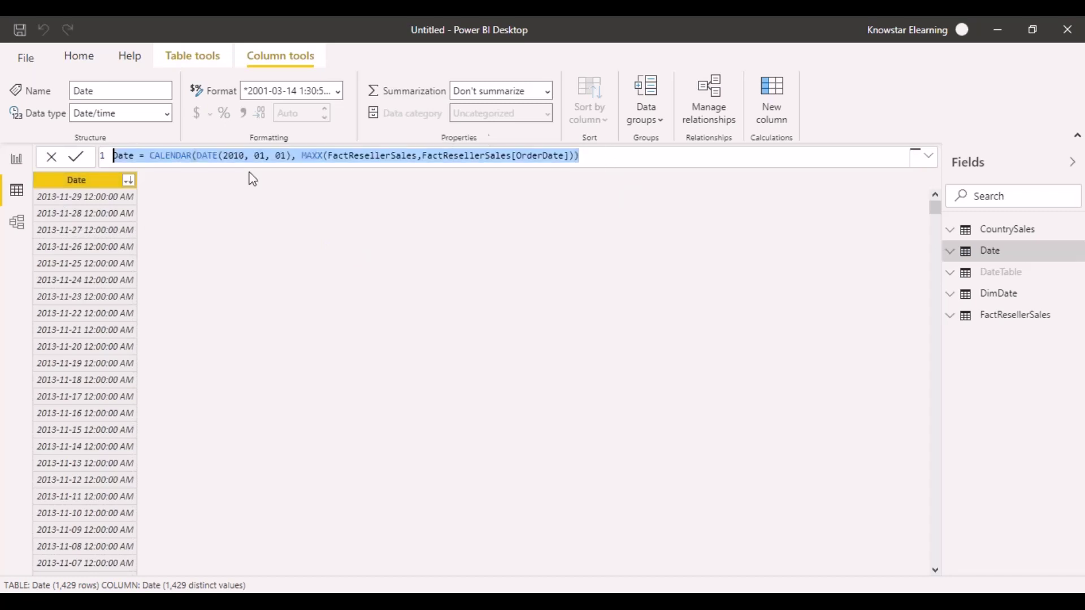
Step: Replace the CALENDAR expression after 'Date =' with CALENDARAUTO(12)
{"action": "left_click", "coordinate": [150, 158], "text": "shift"}
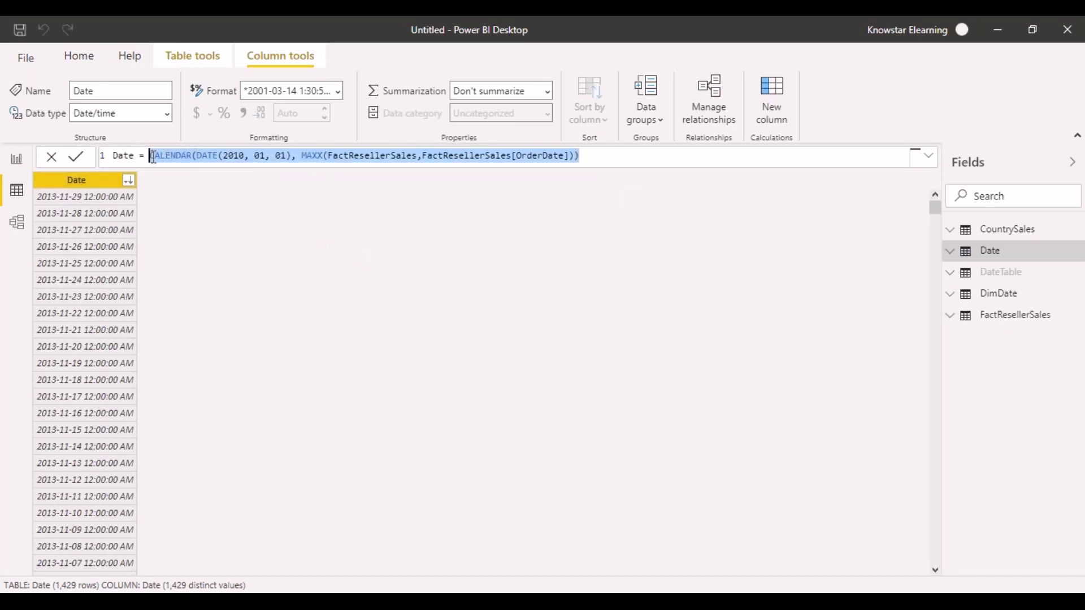
{"action": "type", "text": "CALEN"}
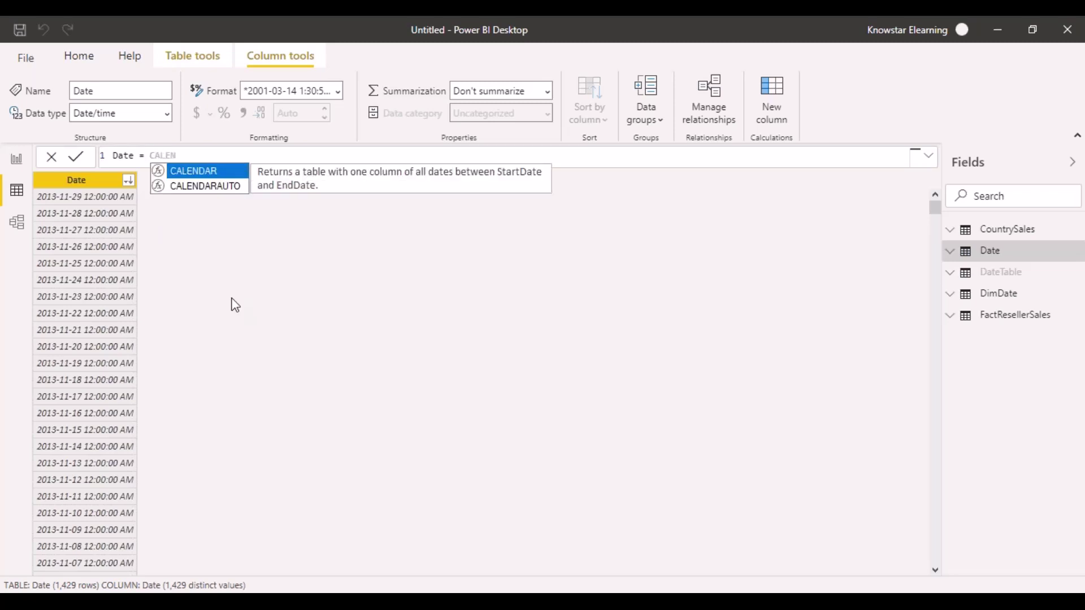
{"action": "key", "text": "Down"}
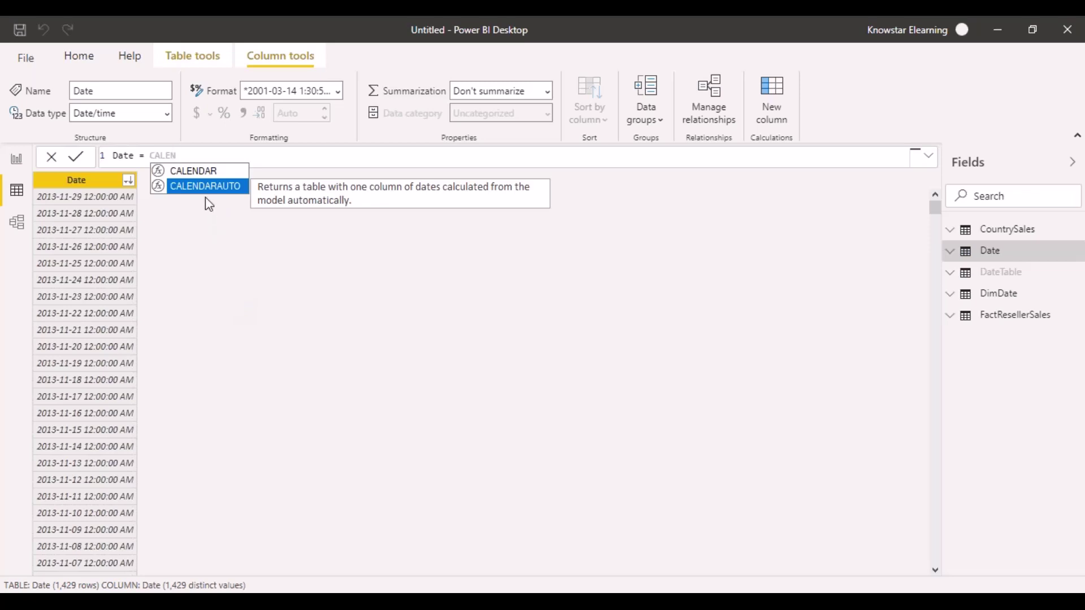
{"action": "left_click", "coordinate": [209, 186]}
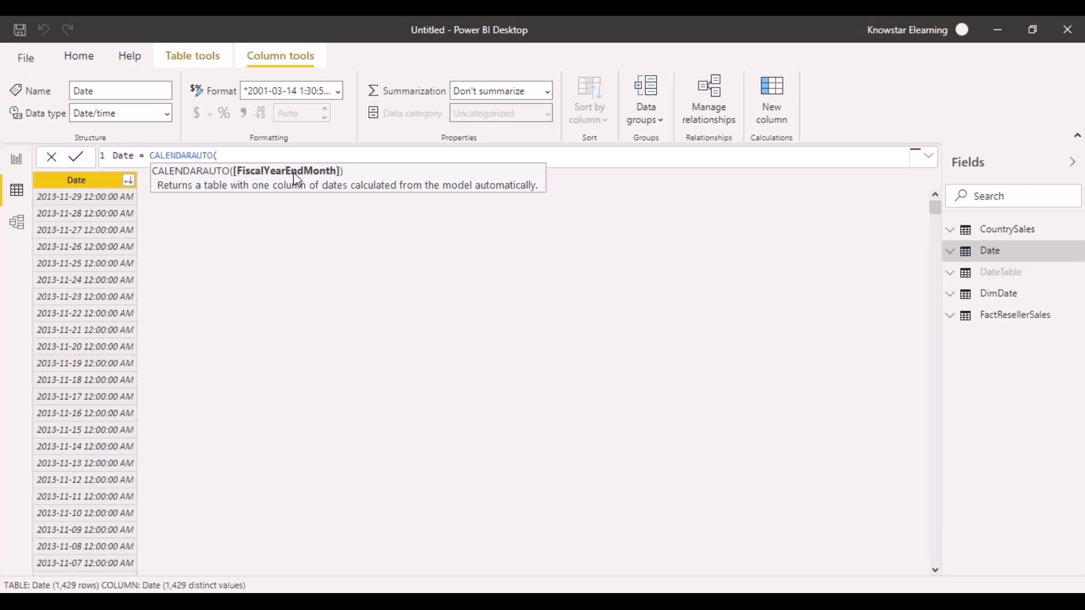
{"action": "type", "text": "12)"}
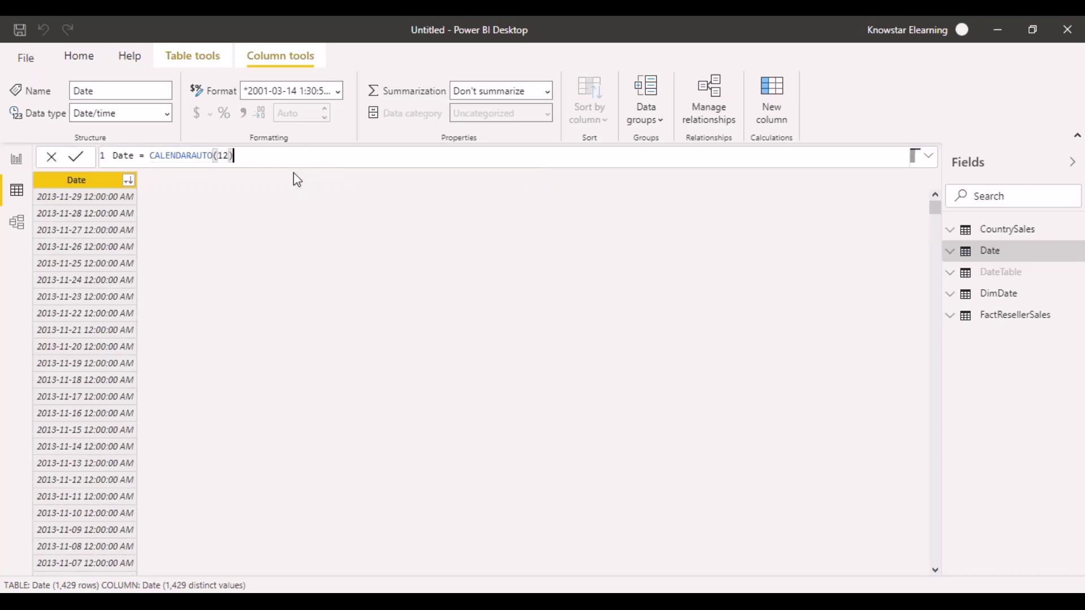
Step: Commit CALENDARAUTO(12) and sort the Date column ascending, starting at 2005-01-01
{"action": "left_click", "coordinate": [77, 156]}
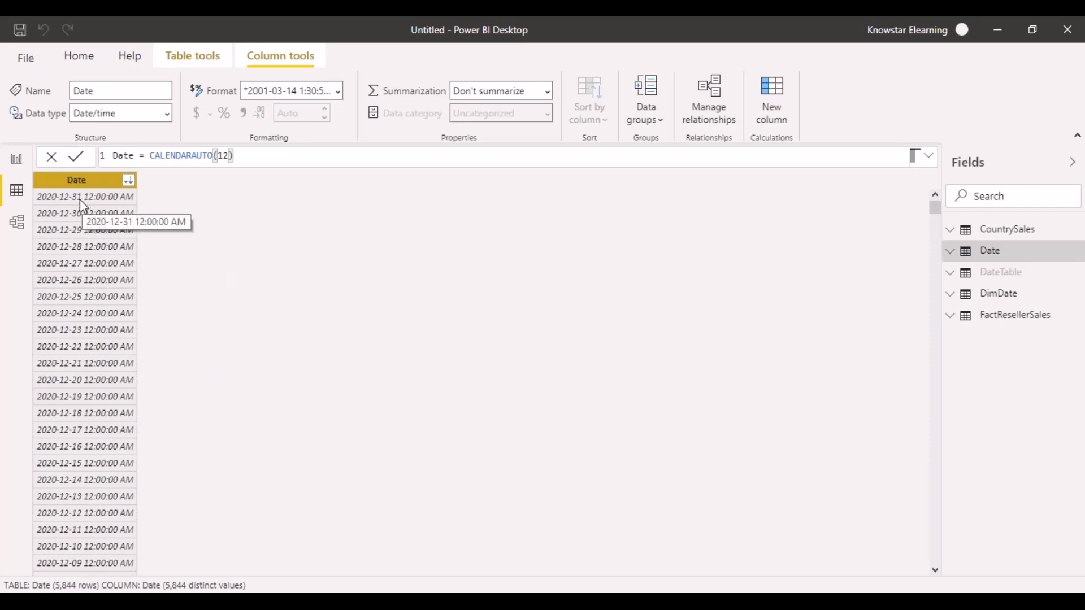
{"action": "left_click", "coordinate": [129, 181]}
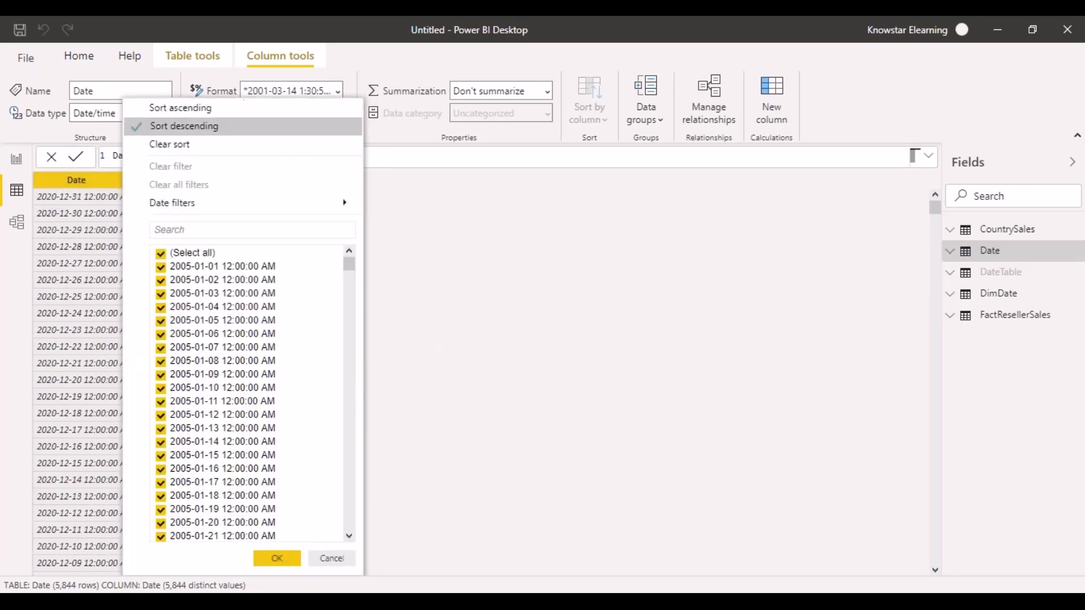
{"action": "left_click", "coordinate": [190, 116]}
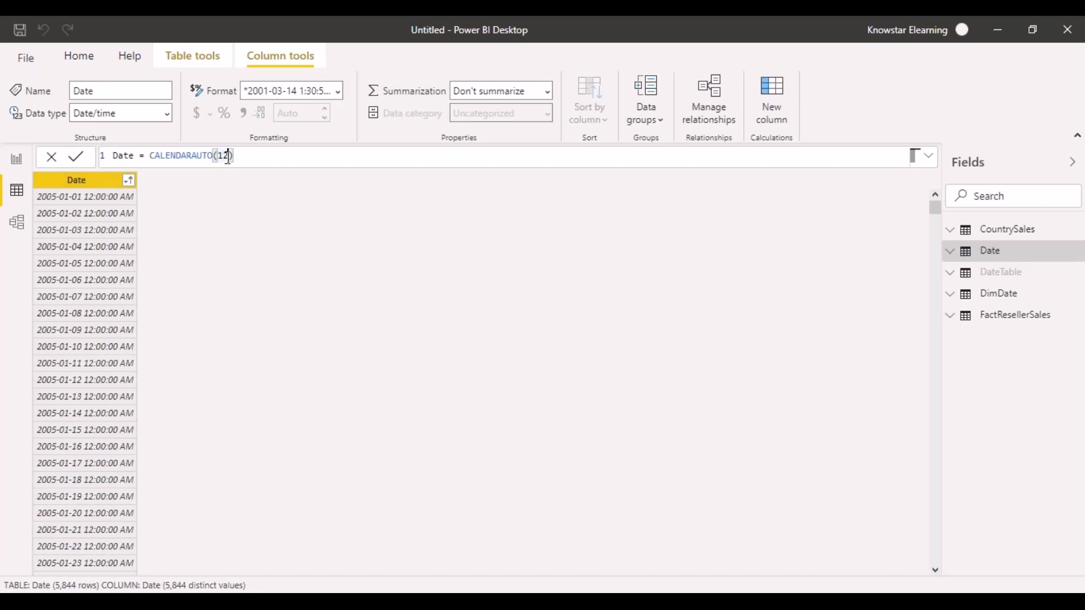
Step: Change the argument to CALENDARAUTO(03), commit, and sort the Date column descending
{"action": "key", "text": "BackSpace"}
{"action": "key", "text": "BackSpace"}
{"action": "type", "text": "03"}
{"action": "left_click", "coordinate": [79, 161]}
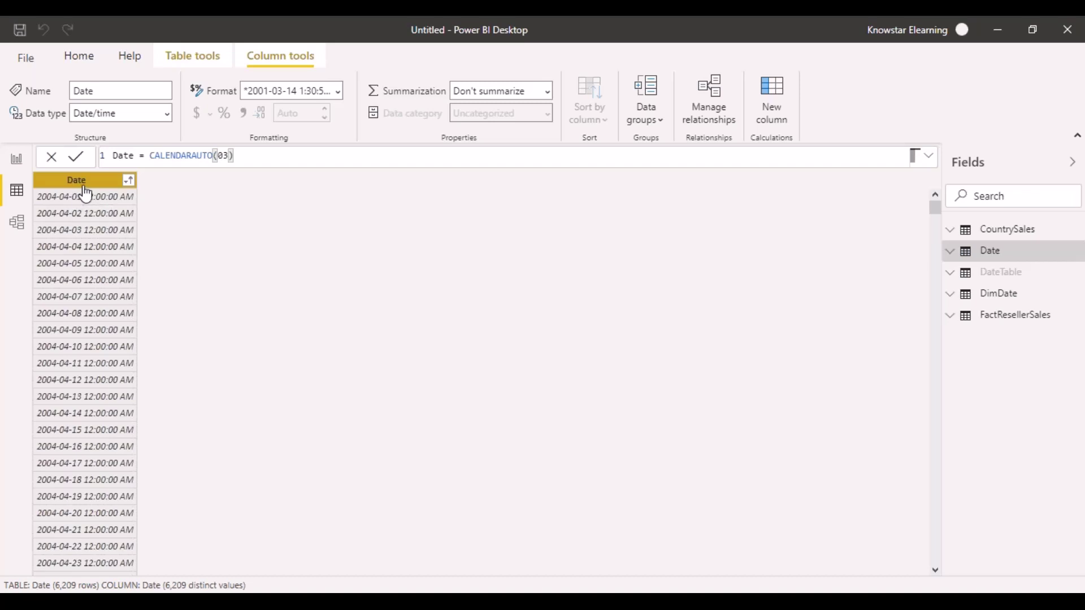
{"action": "left_click", "coordinate": [129, 180]}
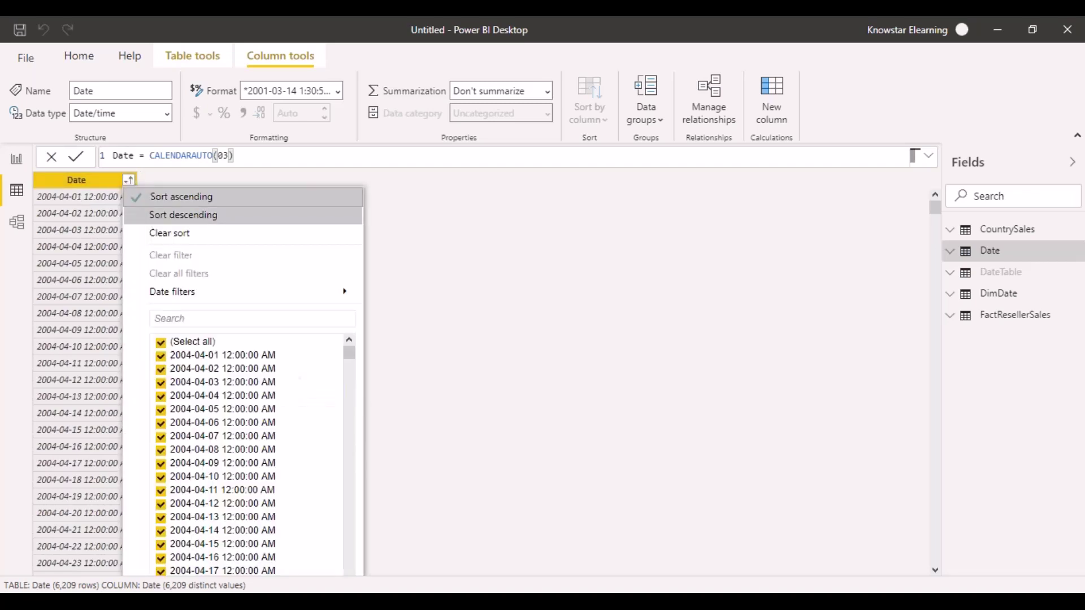
{"action": "left_click", "coordinate": [205, 127]}
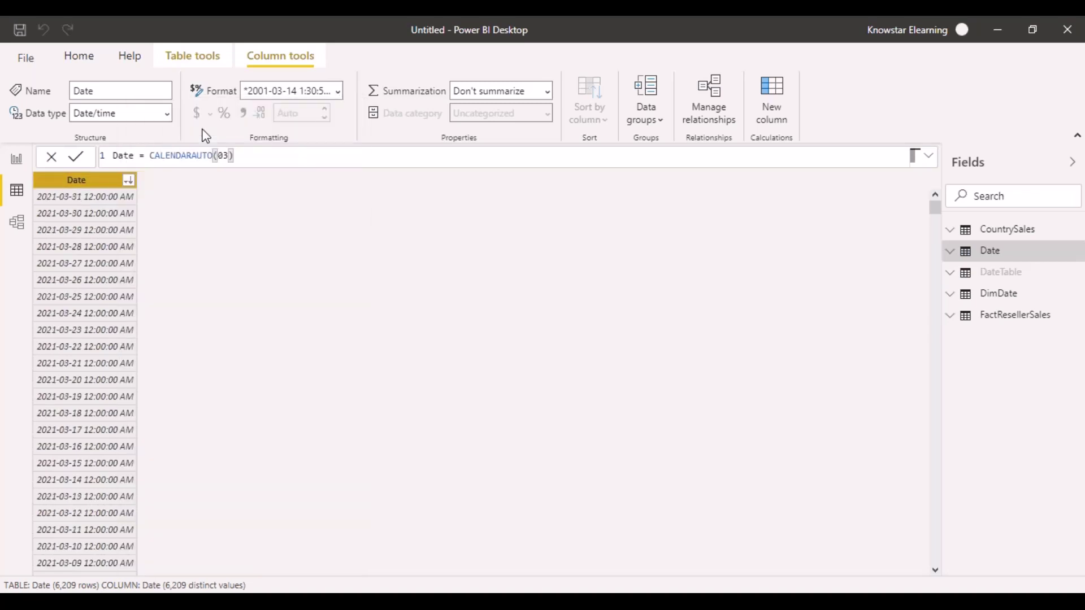